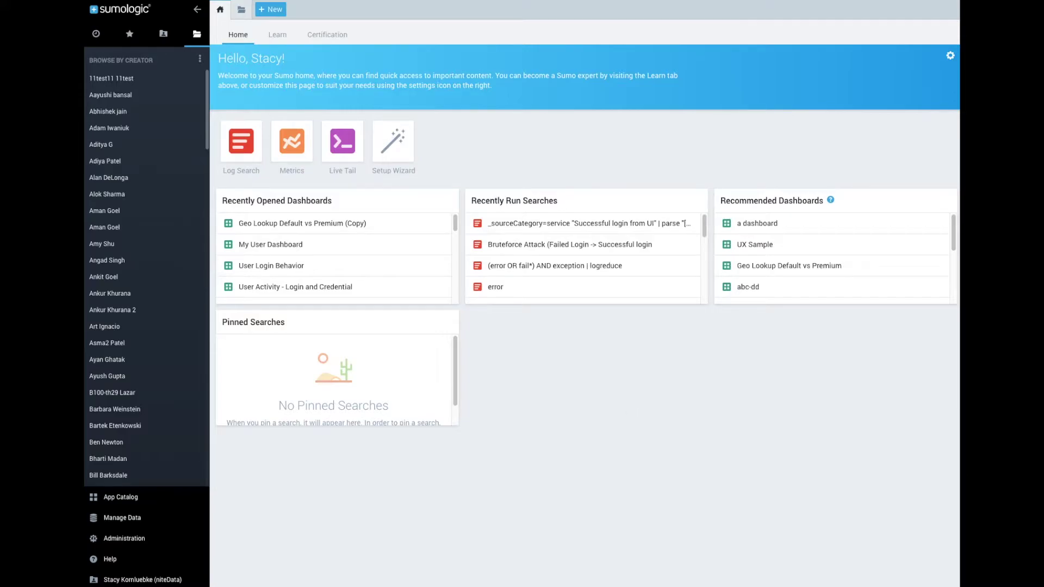
# Step: Show the Certification page listing the three Sumo Logic exam levels
pyautogui.click(318, 37)
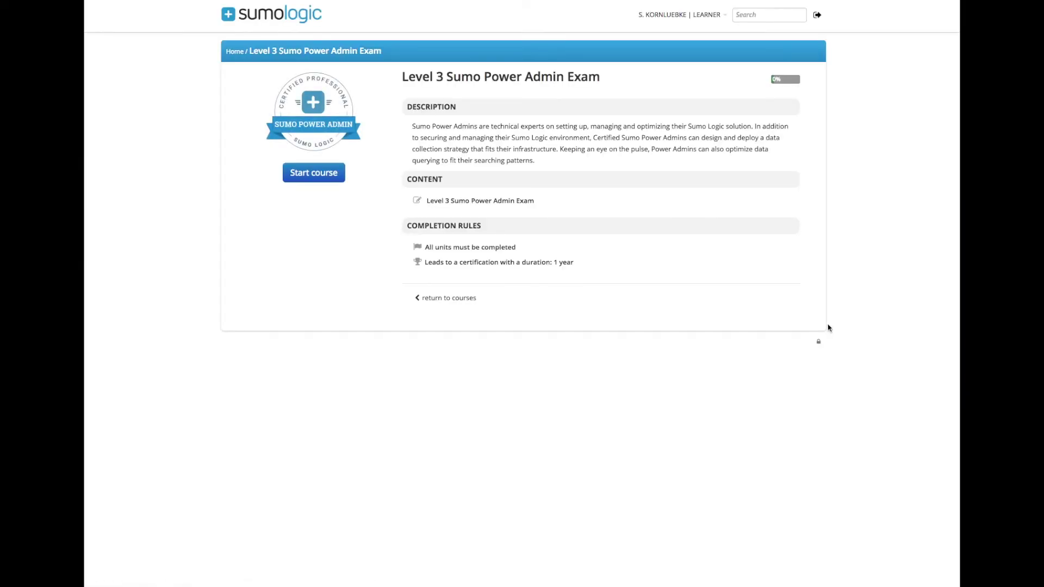
# Step: Start the Level 3 Sumo Power Admin course and its 30-question, 60-minute test
pyautogui.click(316, 175)
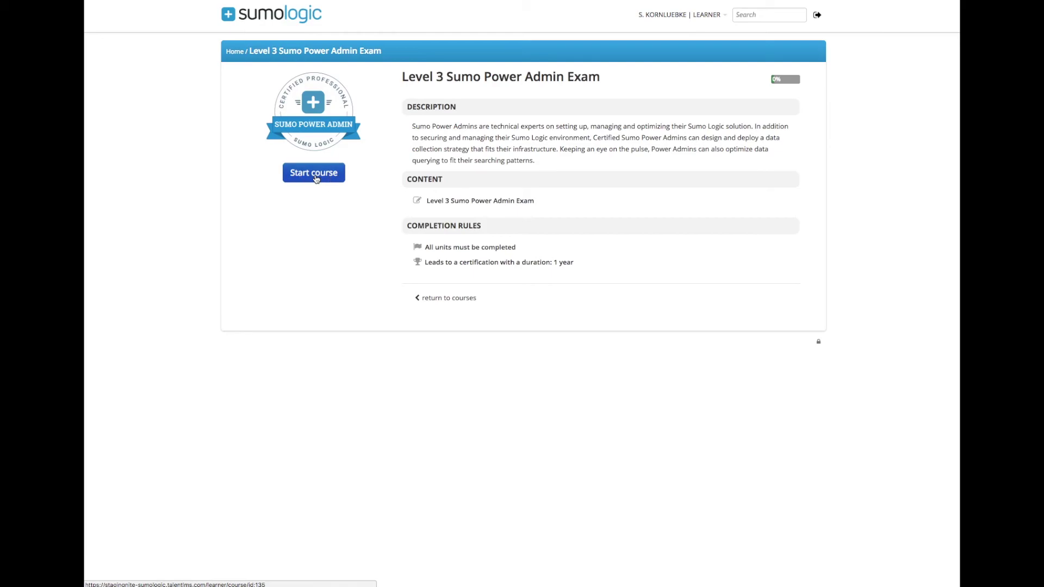
pyautogui.click(526, 245)
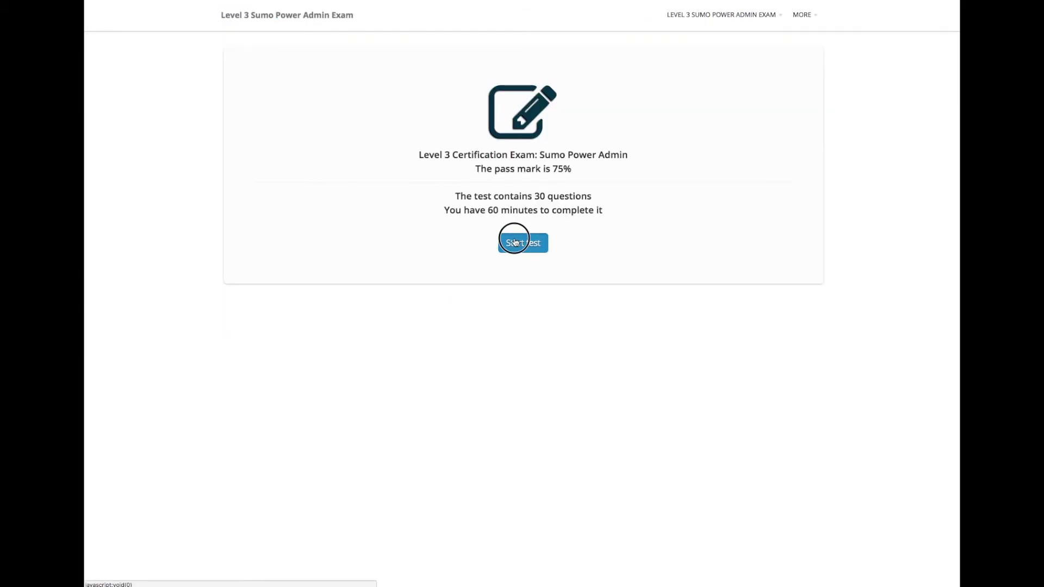